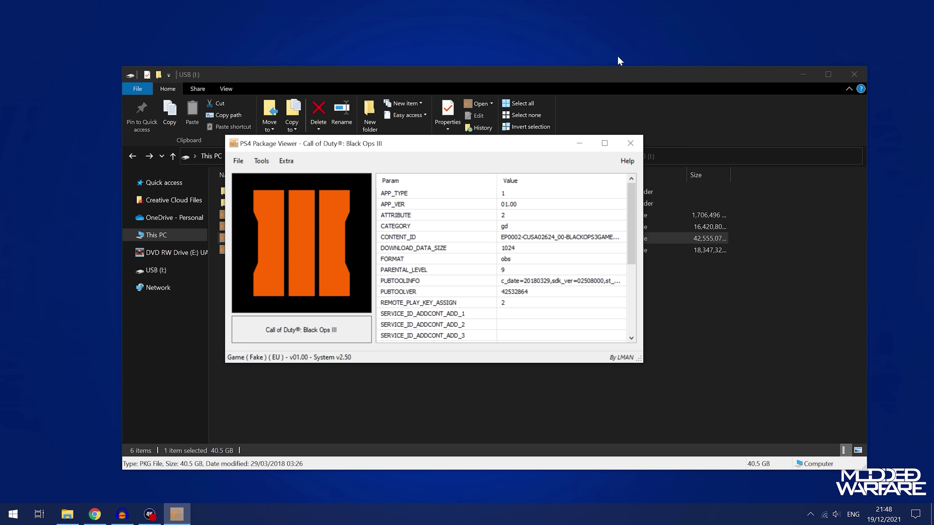
# Scroll the Black Ops III parameters down to TITLE_ID CUSA02624 and VERSION 01.00, then close the viewer
pyautogui.moveTo(631, 221); pyautogui.dragTo(638, 294)
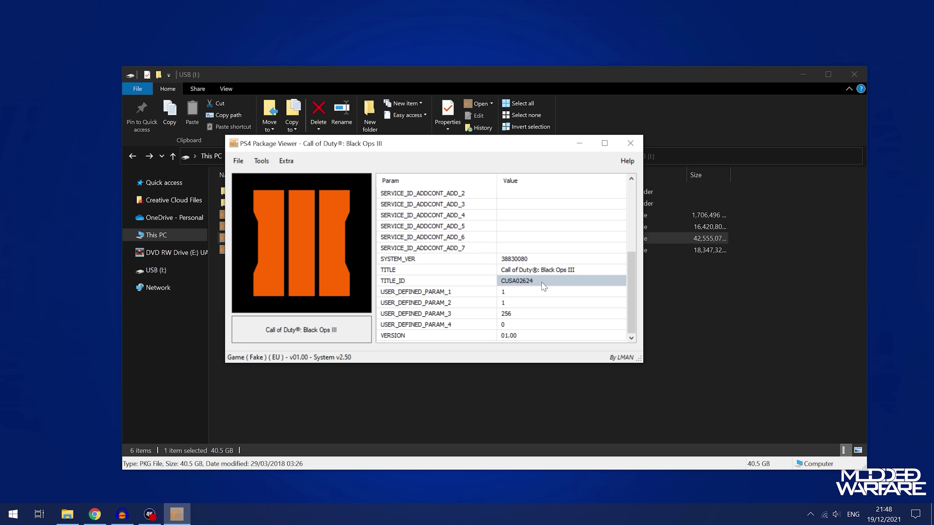
pyautogui.click(630, 143)
# Open the Zombies Chronicles DLC package and confirm its TITLE_ID is CUSA02624
pyautogui.click(337, 226)
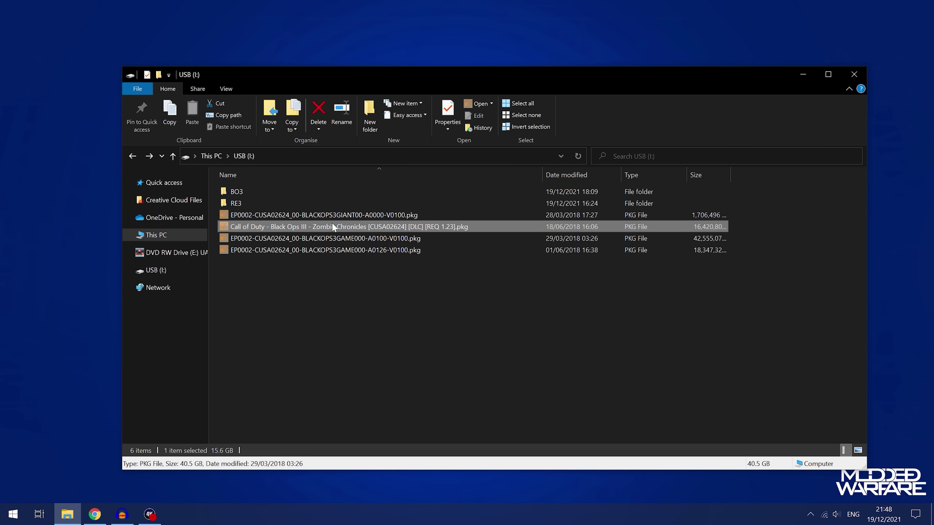
pyautogui.press('Return')
pyautogui.moveTo(505, 148); pyautogui.dragTo(464, 162)
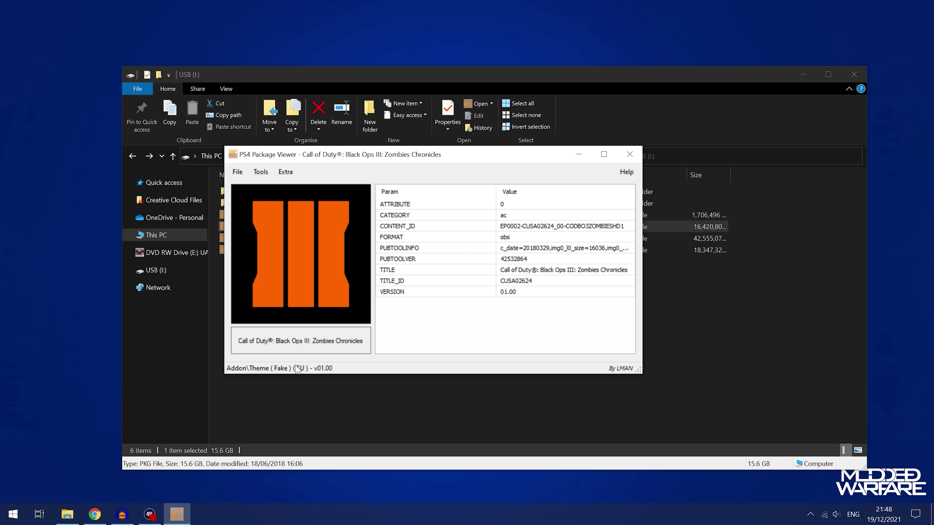
pyautogui.click(517, 282)
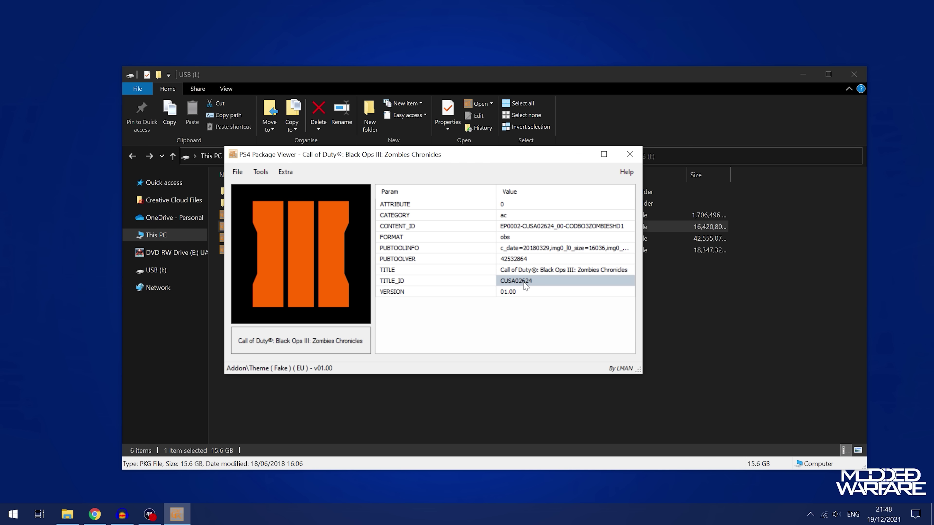
pyautogui.click(629, 154)
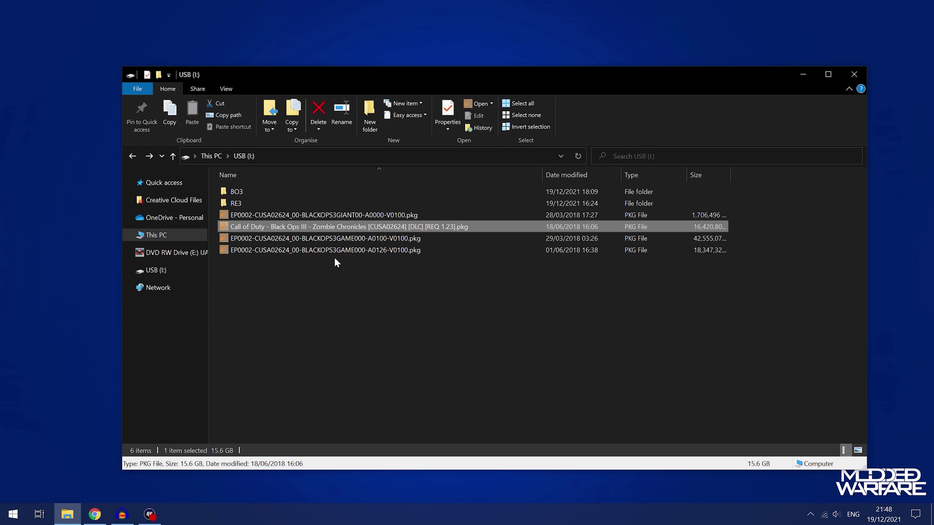
# Open the A0126 patch package, scroll through its parameters, and close it
pyautogui.doubleClick(369, 252)
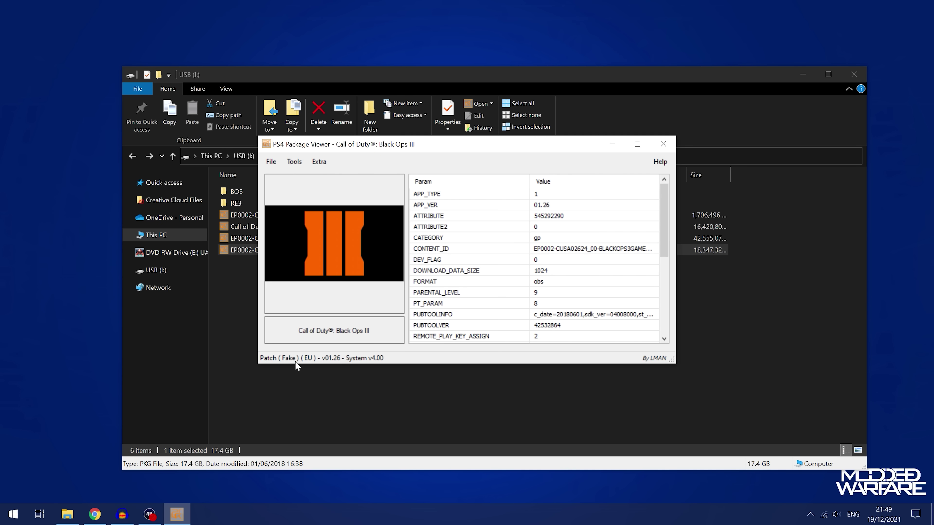
pyautogui.scroll(-3, 565, 328)
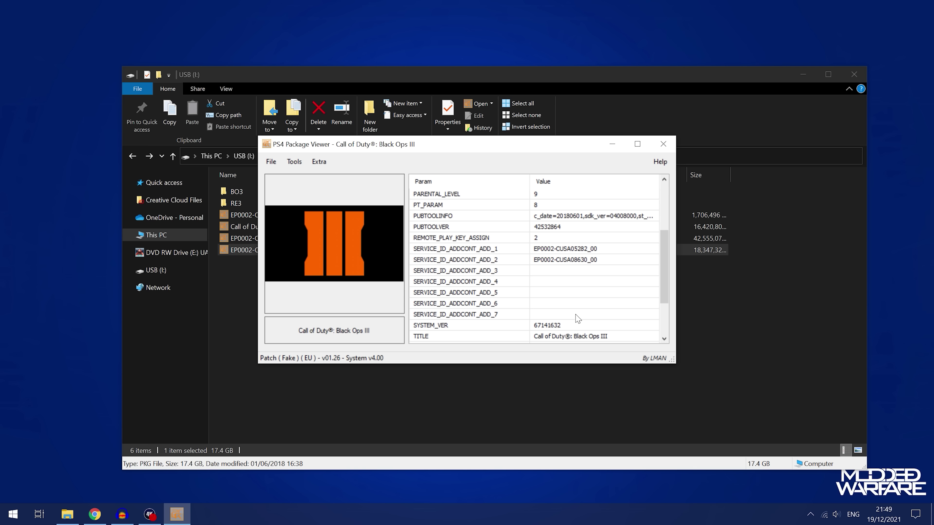
pyautogui.scroll(-2, 557, 331)
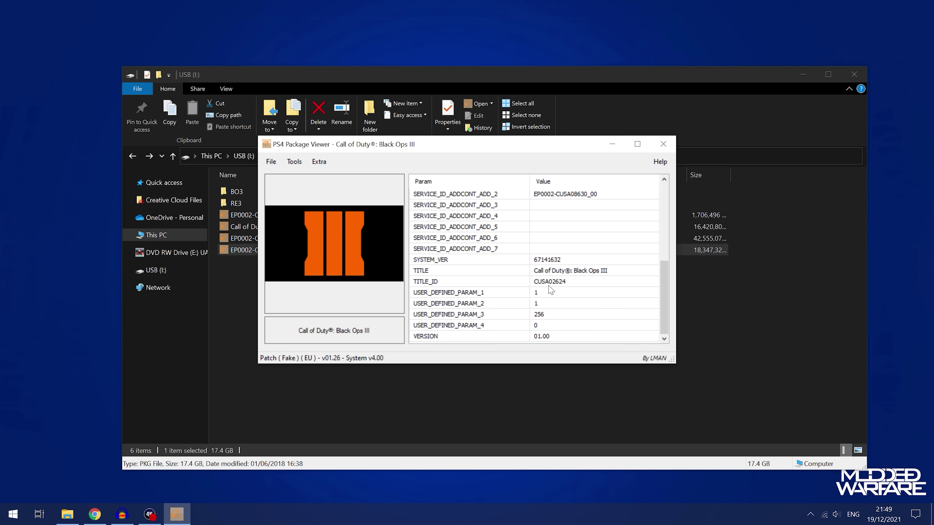
pyautogui.click(663, 144)
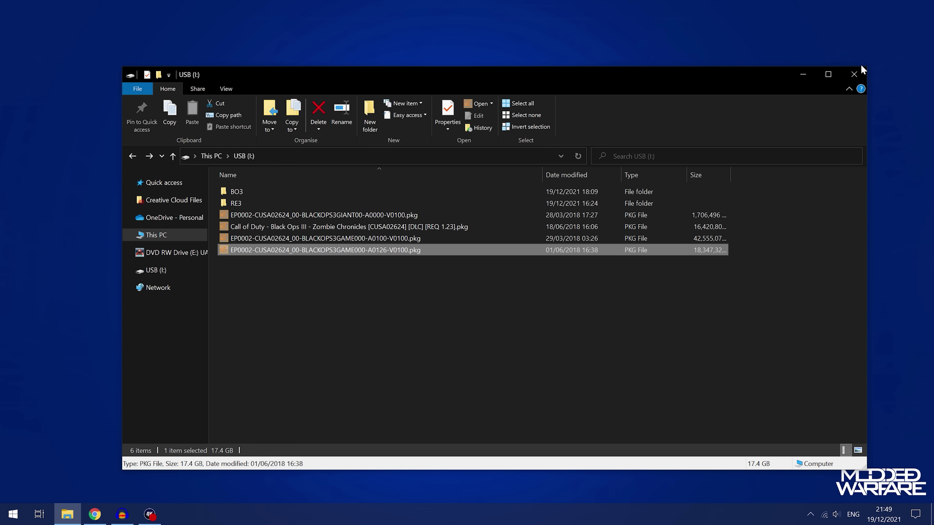
# Close the USB folder window and eject the USB drive, retrying after the device-in-use warning
pyautogui.click(857, 73)
pyautogui.click(808, 514)
pyautogui.click(774, 451)
pyautogui.click(800, 470)
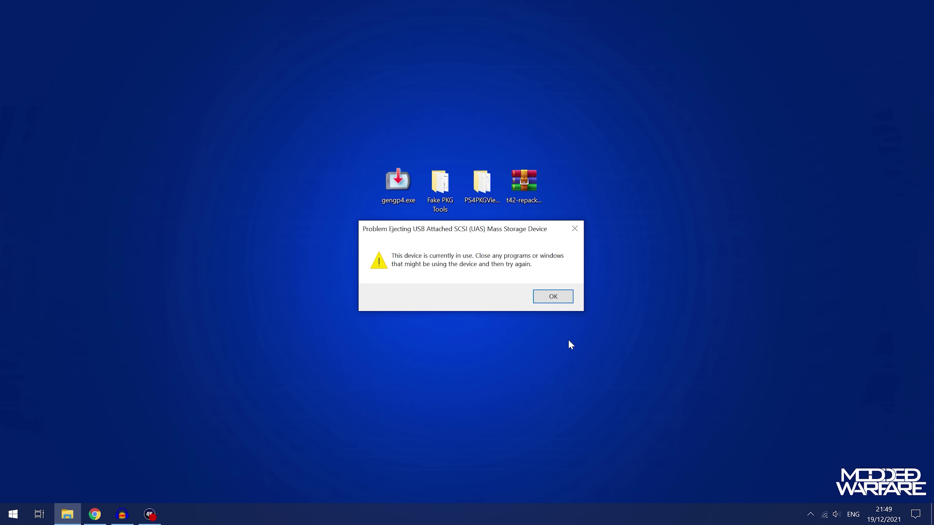
pyautogui.click(553, 299)
pyautogui.click(773, 448)
pyautogui.click(798, 465)
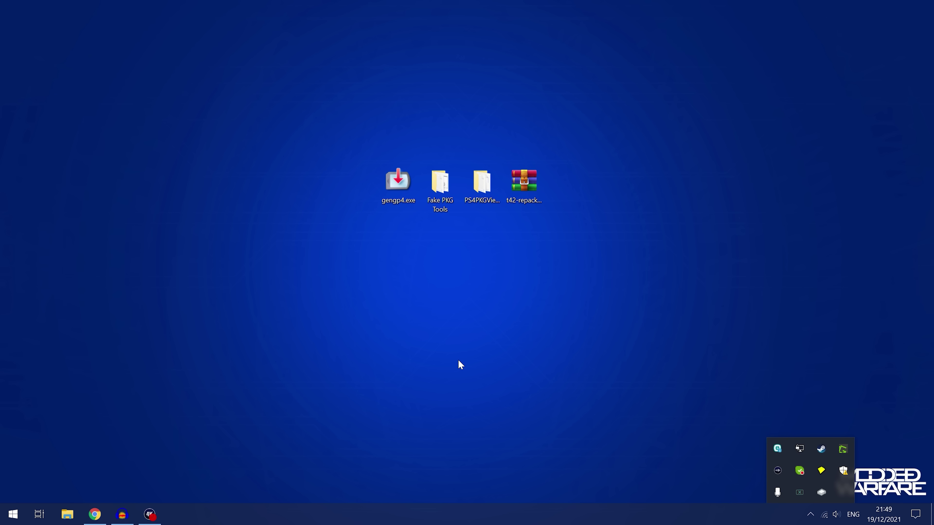
pyautogui.click(482, 361)
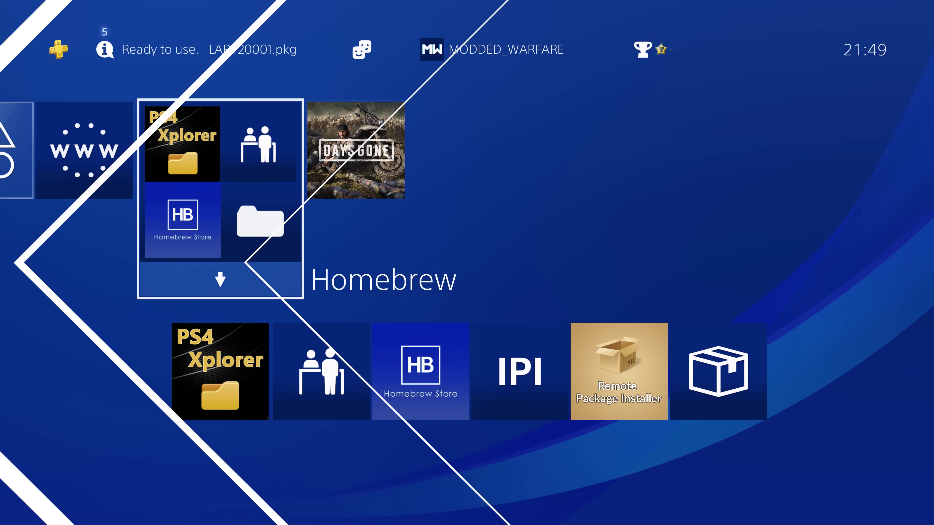
# Launch the PS4 Internet Browser to load the Karo Host 9.00 GoldHen v2.0b page
pyautogui.press('Left')
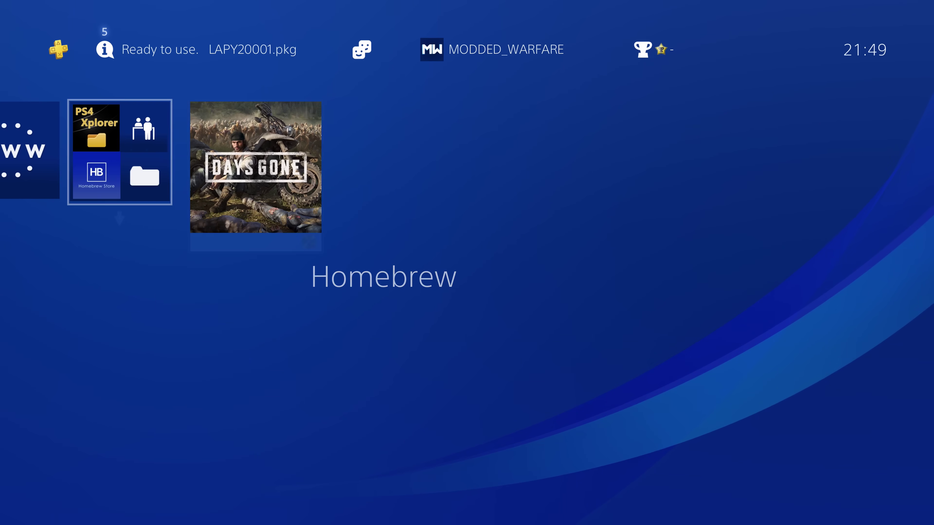
pyautogui.press('Return')
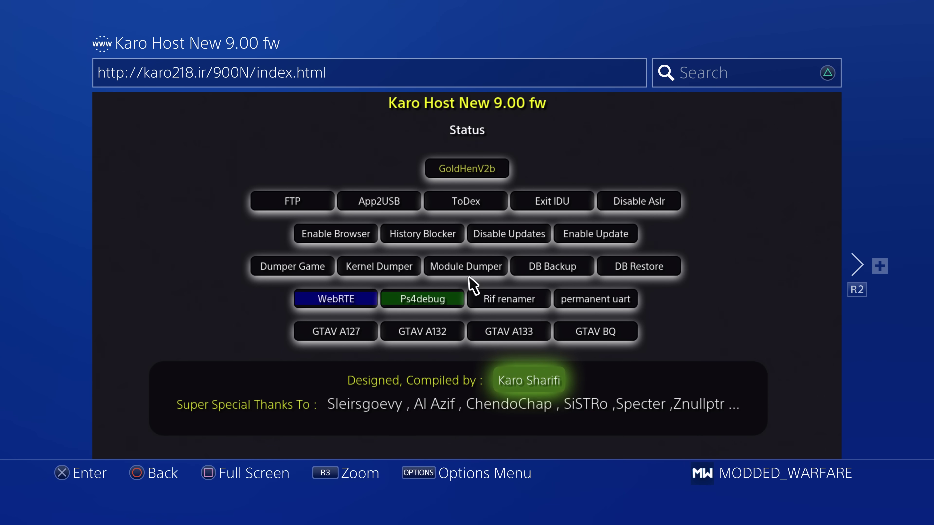
pyautogui.click(454, 262)
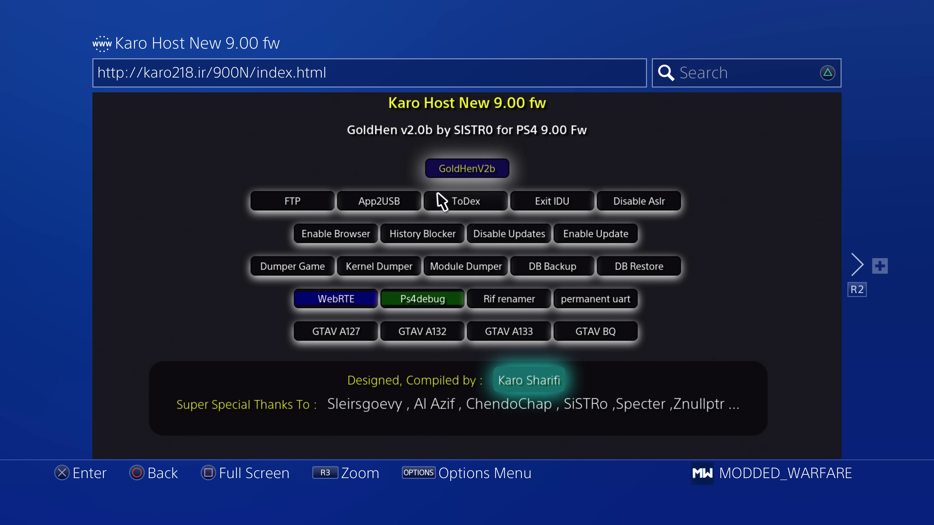
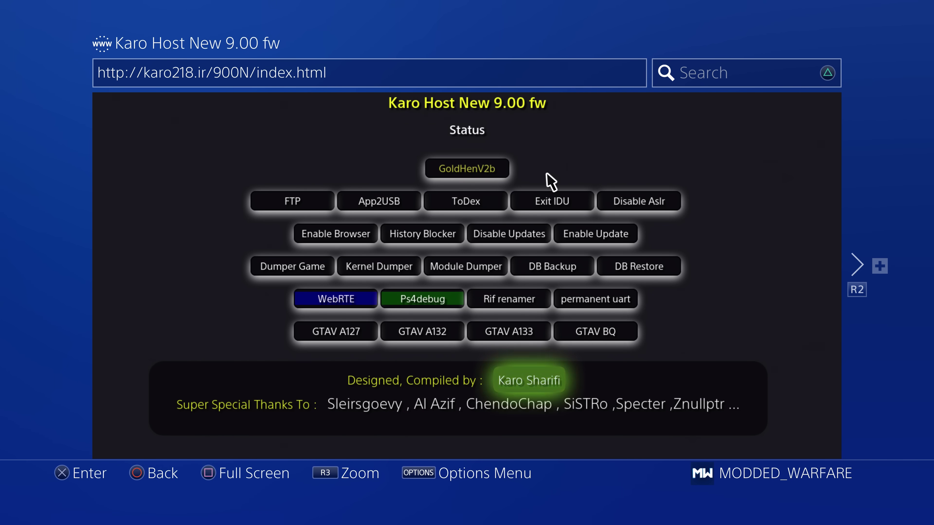
# Leave the Karo Host browser and open the PS4 Settings menu
pyautogui.press('super')
pyautogui.press('Right')
pyautogui.press('Up')
pyautogui.press('Right')
pyautogui.press('Left')
pyautogui.press('Return')
# Install all four Black Ops III packages via Debug Settings > Game > Package Installer
pyautogui.press('Up')
pyautogui.press('Down')
pyautogui.press('Down')
pyautogui.press('Down')
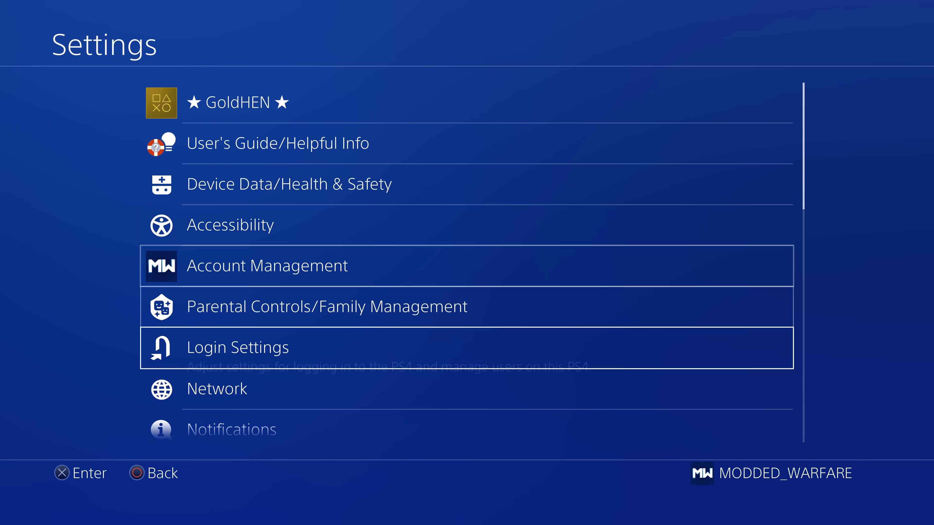
pyautogui.press('Down')
pyautogui.press('Down')
pyautogui.press('Down')
pyautogui.press('Down')
pyautogui.press('Down')
pyautogui.press('Down')
pyautogui.press('Down')
pyautogui.press('Down')
pyautogui.press('Down')
pyautogui.press('Down')
pyautogui.press('Down')
pyautogui.press('Down')
pyautogui.press('Down')
pyautogui.press('Down')
pyautogui.press('Down')
pyautogui.press('Down')
pyautogui.press('Down')
pyautogui.press('Down')
pyautogui.press('Return')
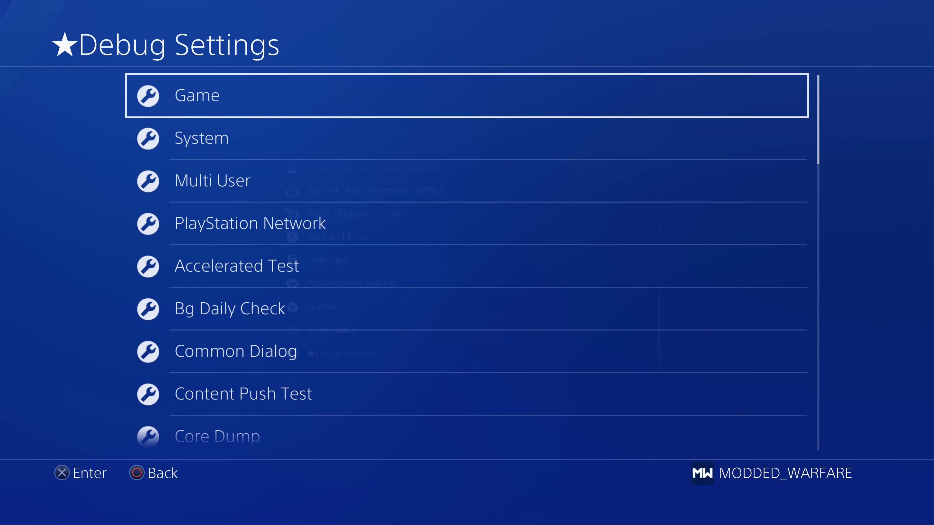
pyautogui.press('Return')
pyautogui.press('Down')
pyautogui.press('Return')
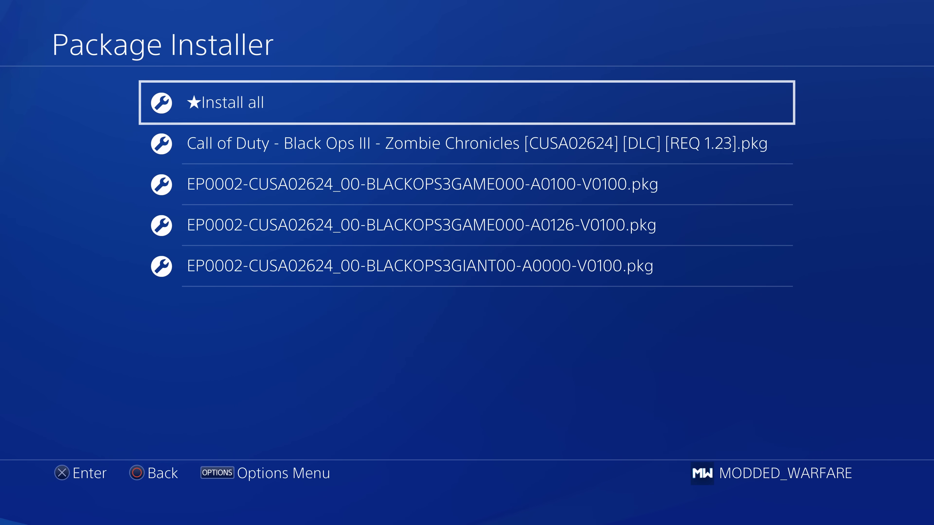
pyautogui.press('Return')
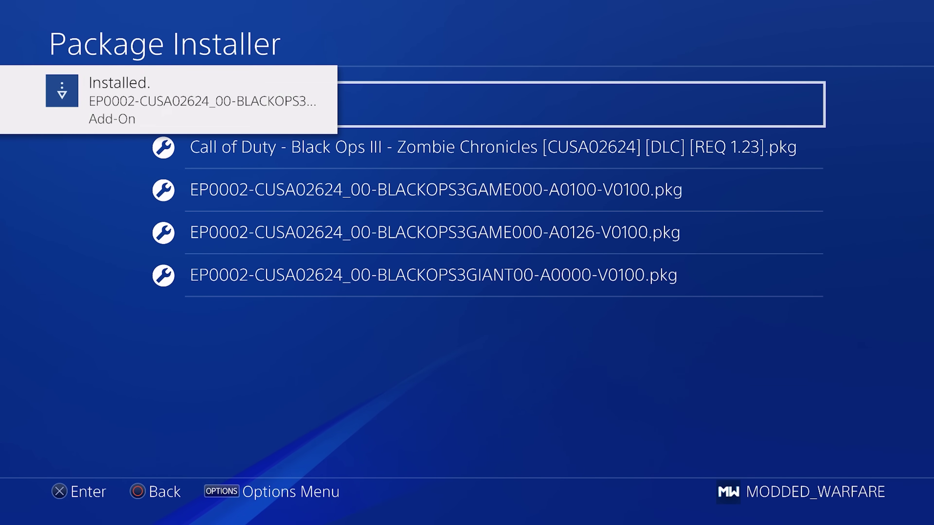
# Once the packages show 'Installed.', go back to the PS4 home screen
pyautogui.press('Down')
pyautogui.press('Down')
pyautogui.press('Down')
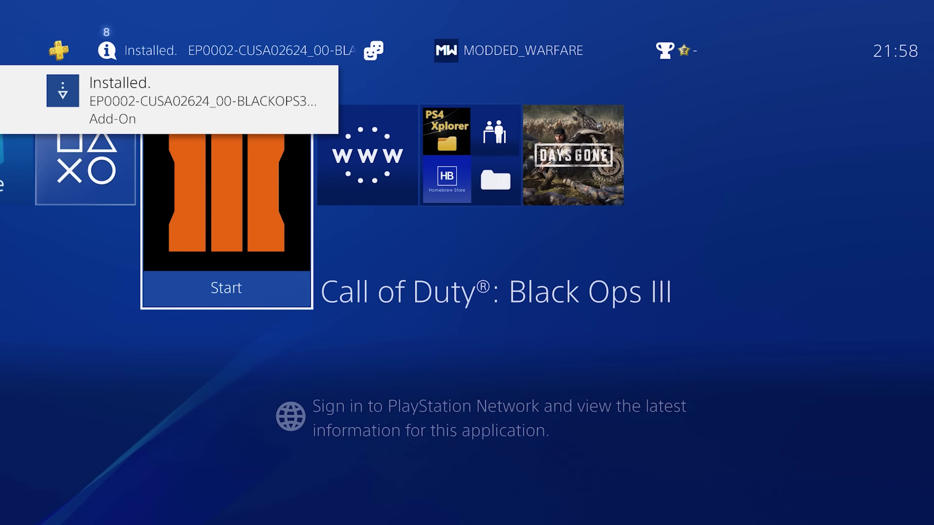
pyautogui.press('Menu')
pyautogui.press('Down')
pyautogui.press('Down')
pyautogui.press('Down')
pyautogui.press('Down')
pyautogui.press('Down')
pyautogui.press('Down')
pyautogui.press('Down')
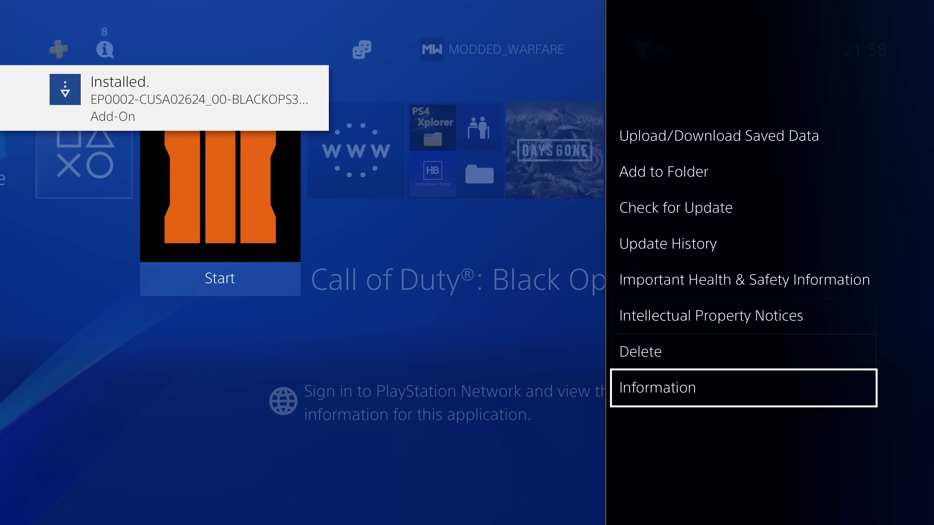
pyautogui.press('Return')
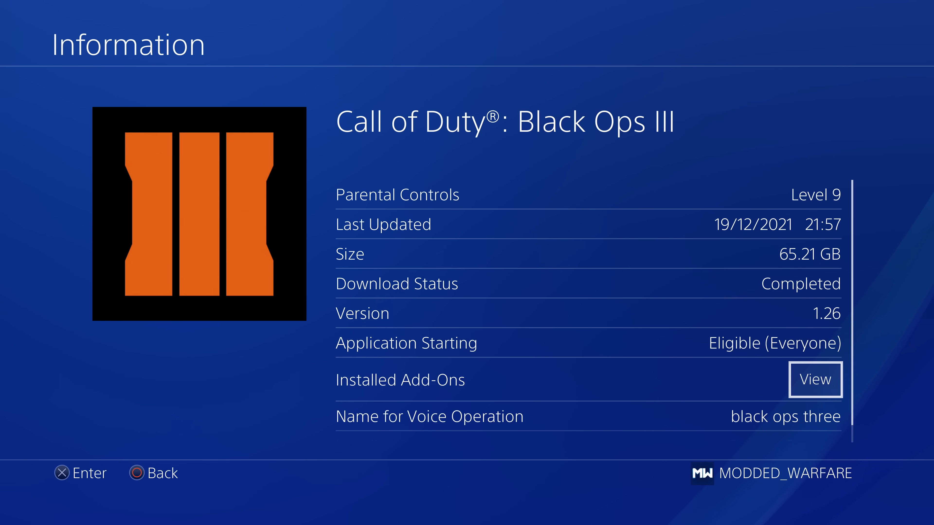
pyautogui.press('Escape')
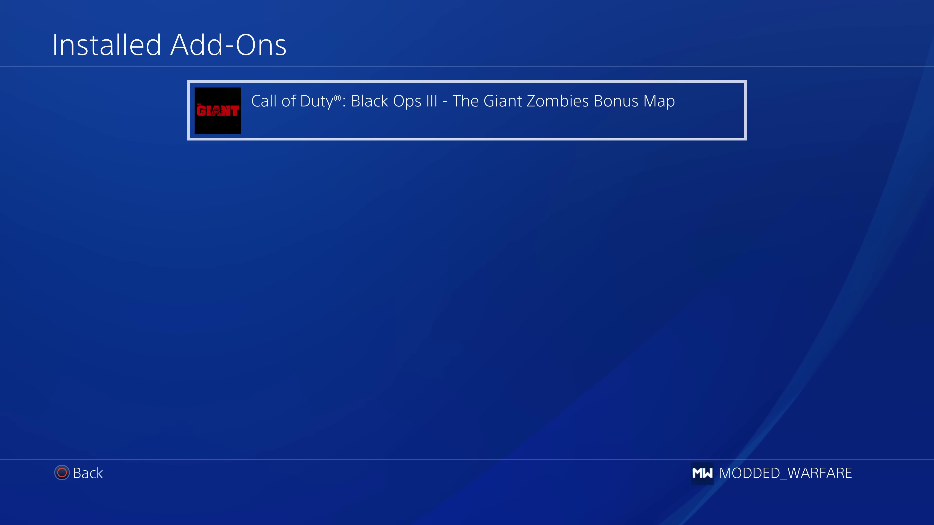
pyautogui.press('Escape')
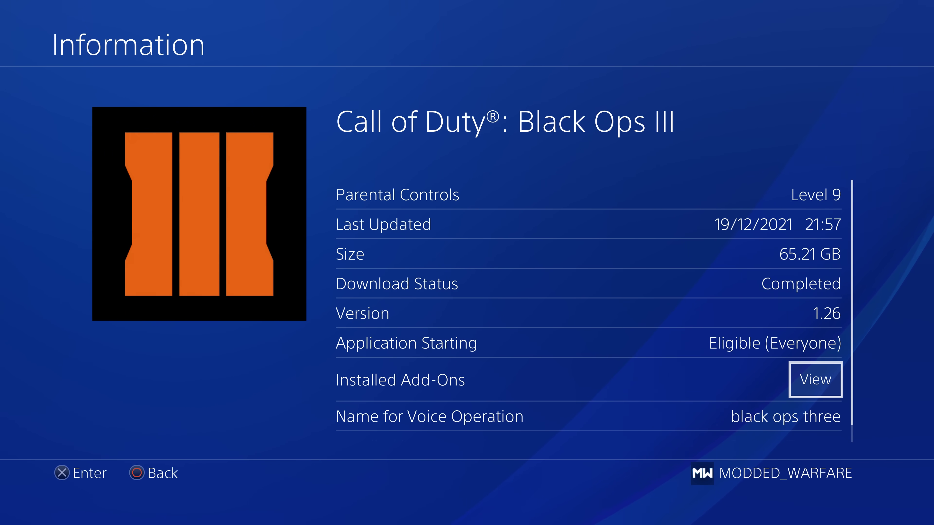
pyautogui.press('Down')
pyautogui.press('Up')
pyautogui.press('Down')
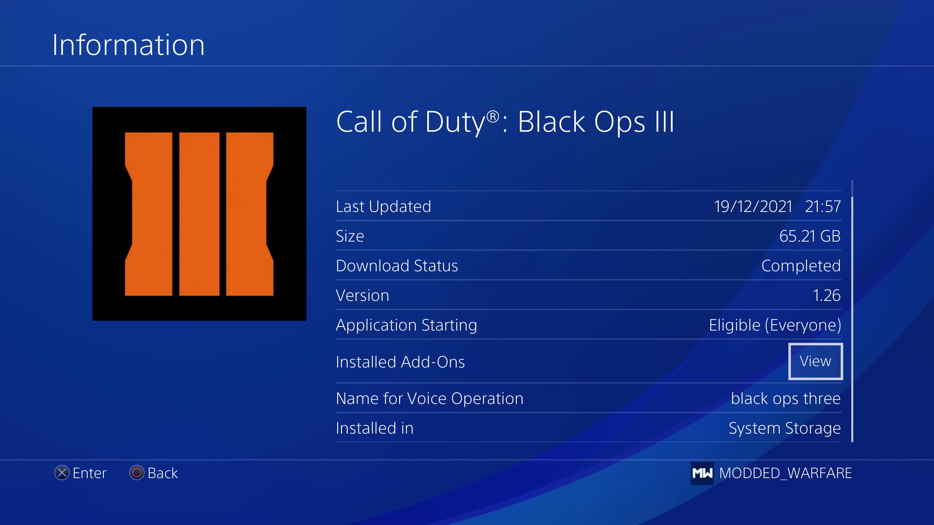
pyautogui.press('Escape')
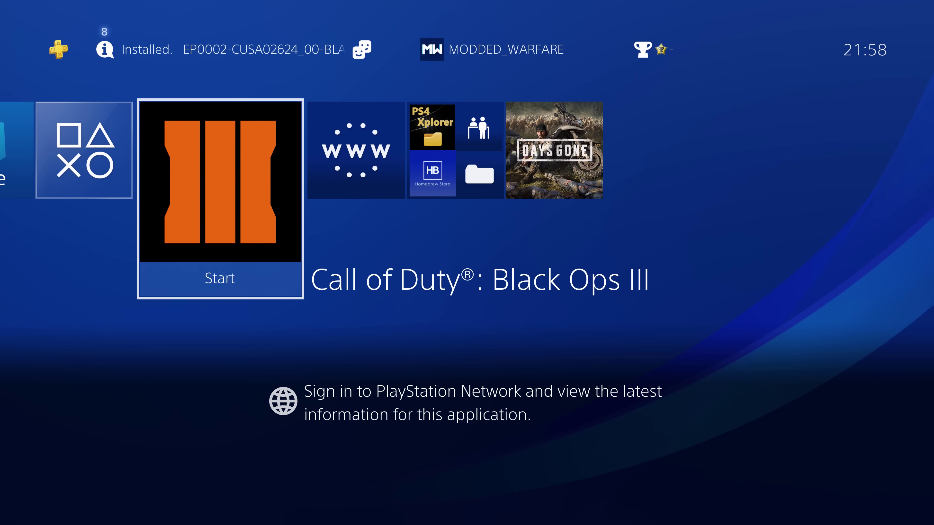
# Launch Call of Duty: Black Ops III from its home screen tile
pyautogui.press('Return')
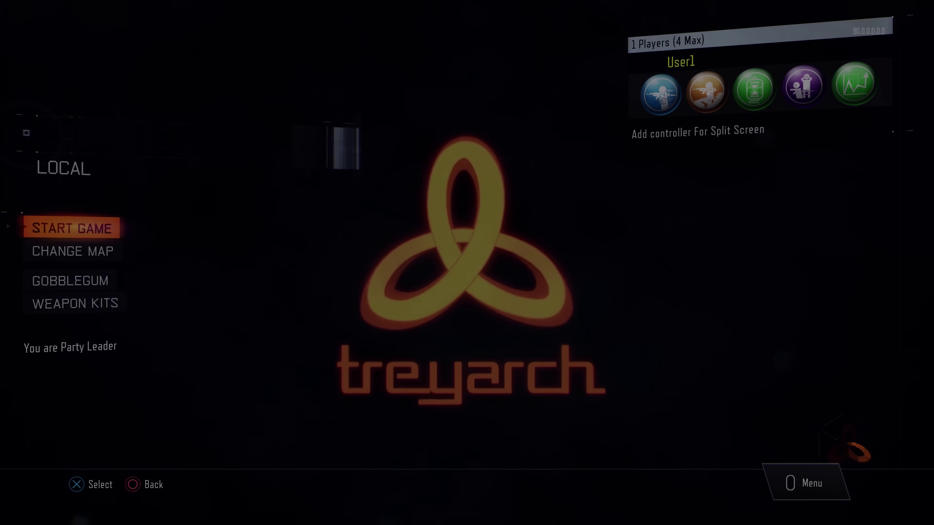
# Confirm The Giant appears in the zombies Change Map list, then bring up the game tile's options
pyautogui.press('Down')
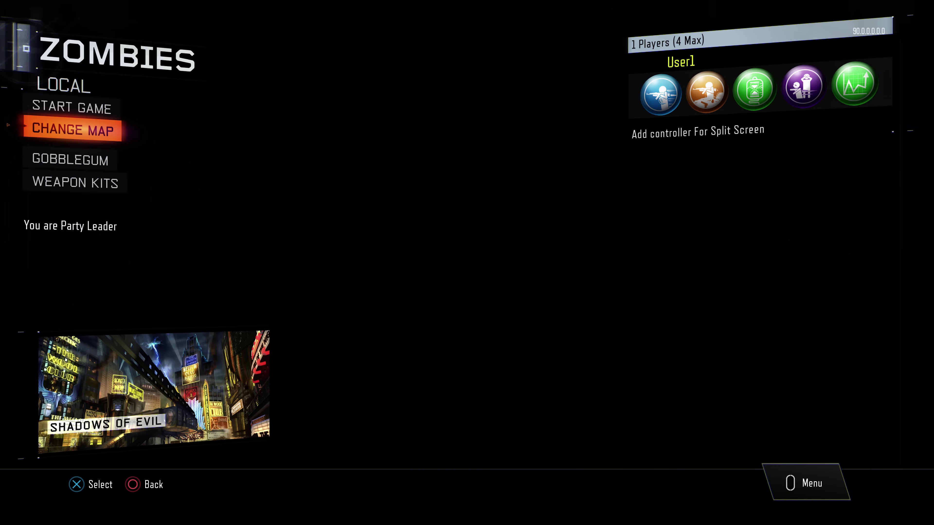
pyautogui.press('Return')
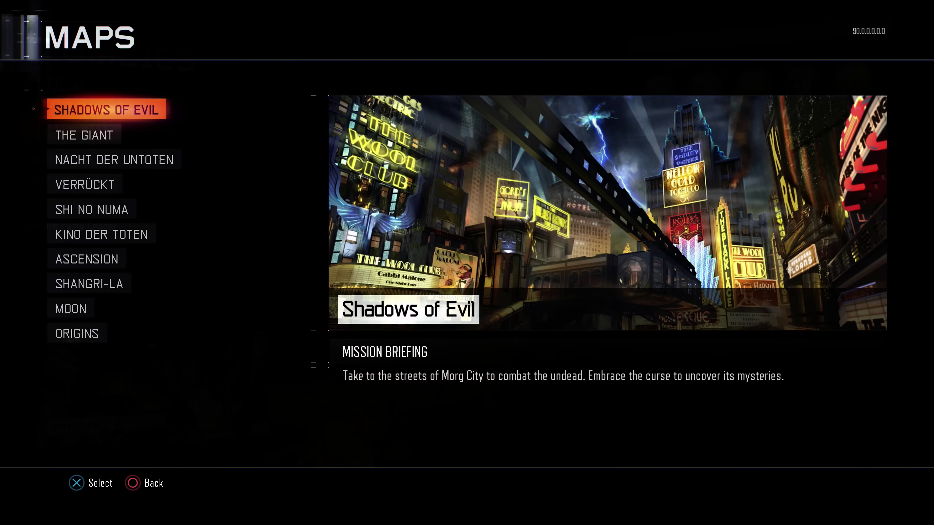
pyautogui.press('Down')
pyautogui.press('Down')
pyautogui.press('Up')
pyautogui.press('Up')
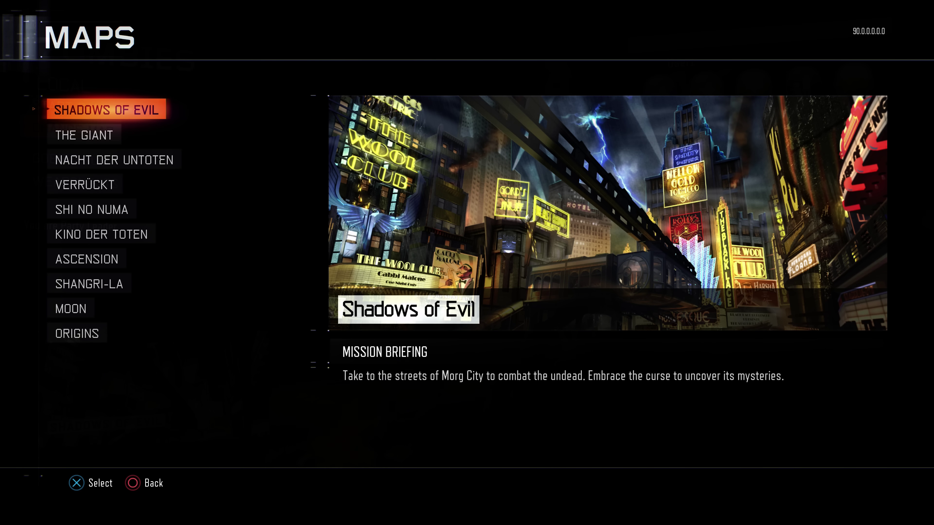
pyautogui.press('Down')
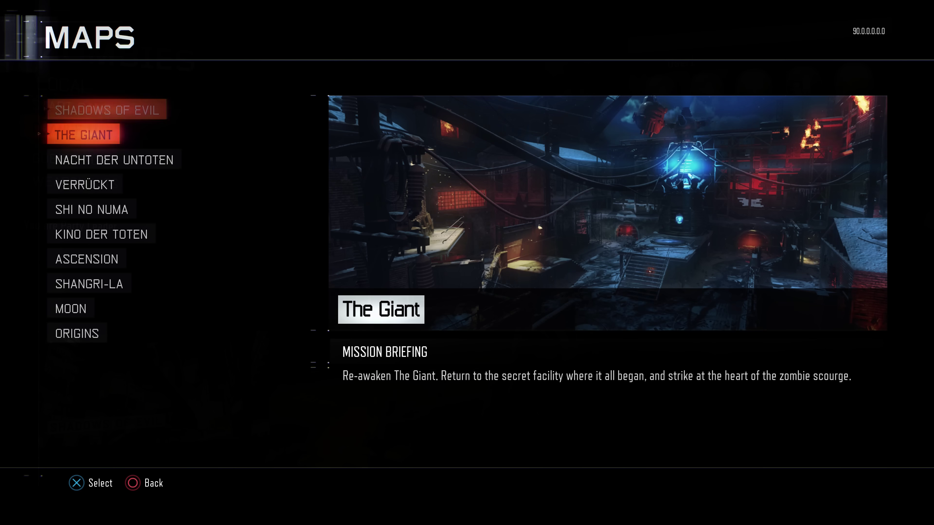
pyautogui.press('Down')
pyautogui.press('Down')
pyautogui.press('Down')
pyautogui.press('Down')
pyautogui.press('Down')
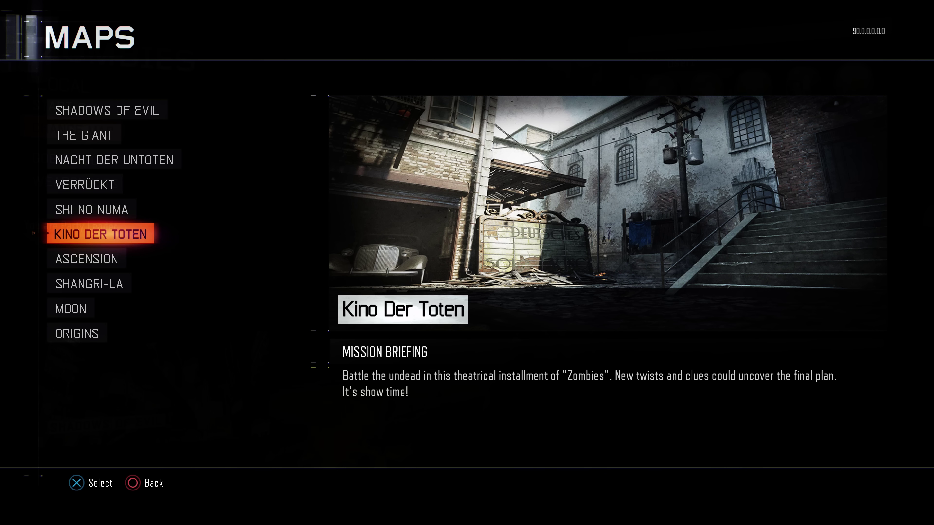
pyautogui.press('Down')
pyautogui.press('Down')
pyautogui.press('Down')
pyautogui.press('Up')
pyautogui.press('Up')
pyautogui.press('Up')
pyautogui.press('Up')
pyautogui.press('Up')
pyautogui.press('Up')
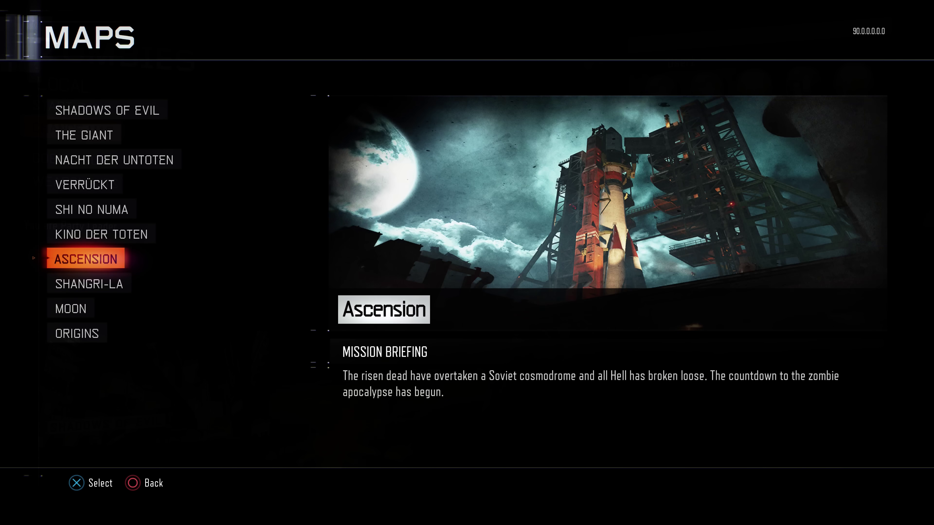
pyautogui.press('Up')
pyautogui.press('Up')
pyautogui.press('Down')
pyautogui.press('Down')
pyautogui.press('Down')
pyautogui.press('Down')
pyautogui.press('Down')
pyautogui.press('Down')
pyautogui.press('Down')
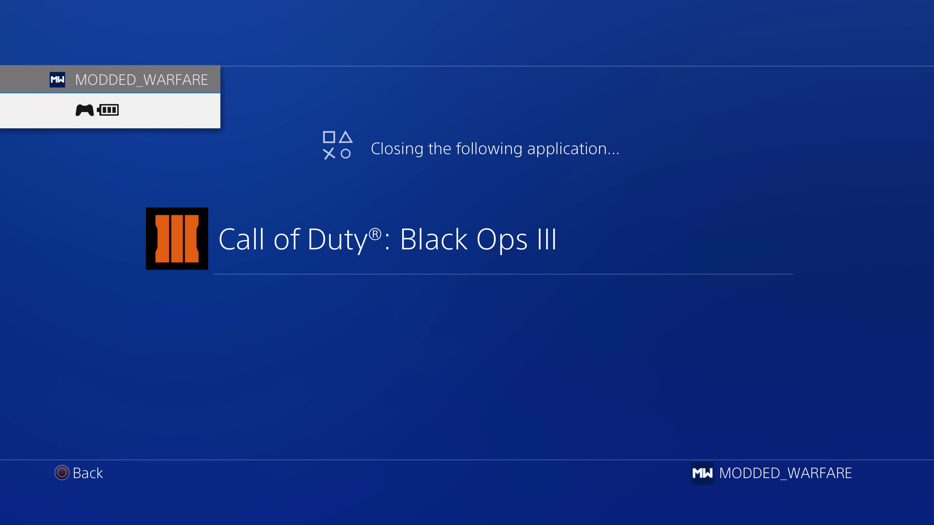
pyautogui.press('Menu')
pyautogui.press('Down')
pyautogui.press('Down')
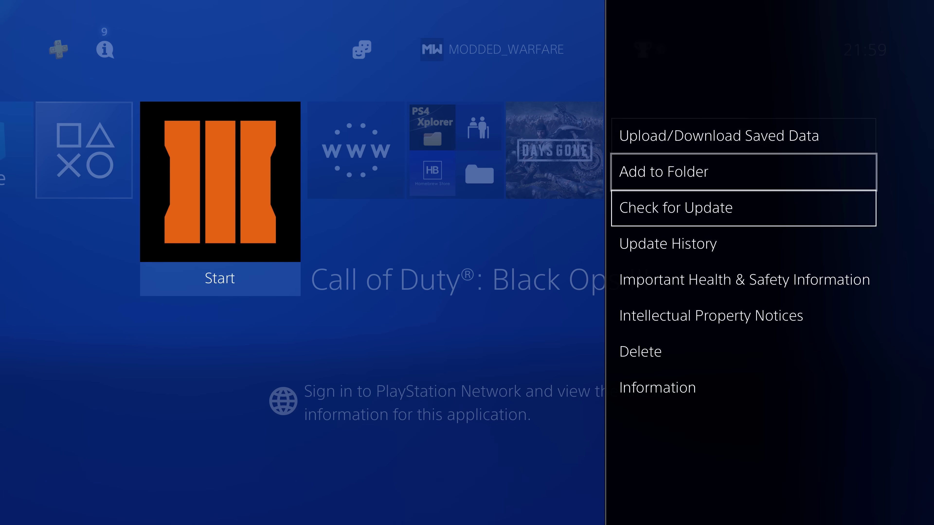